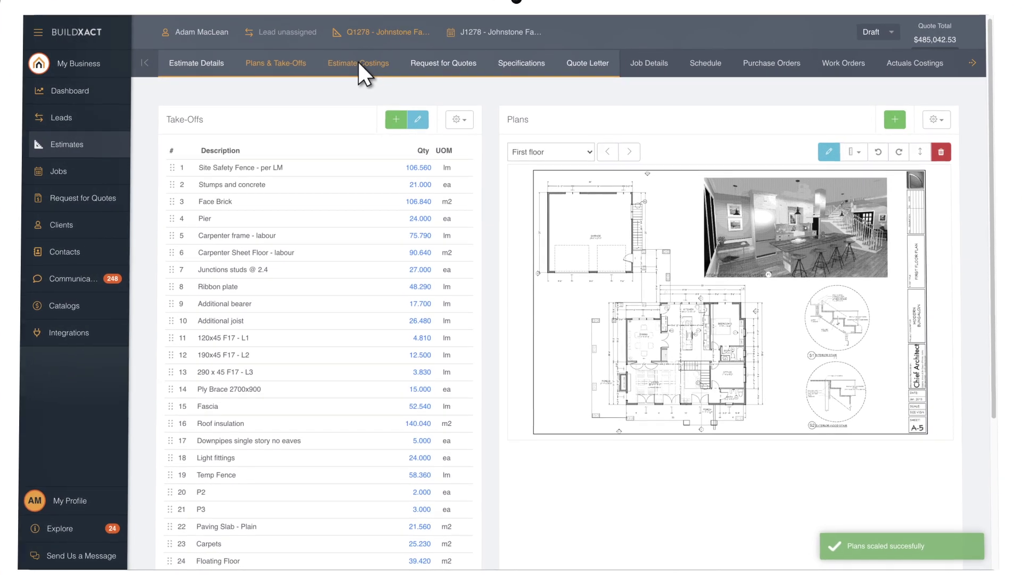
Add Cladding line item 6.1 at $8.00 per m2 and start its take-off on the plans
{"action": "left_click", "coordinate": [364, 67]}
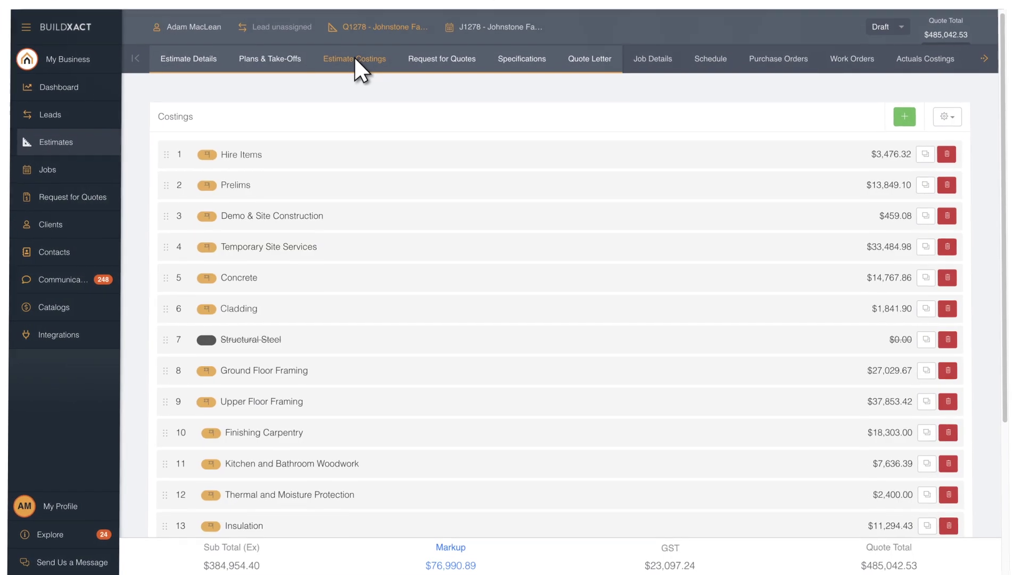
{"action": "left_click", "coordinate": [235, 306]}
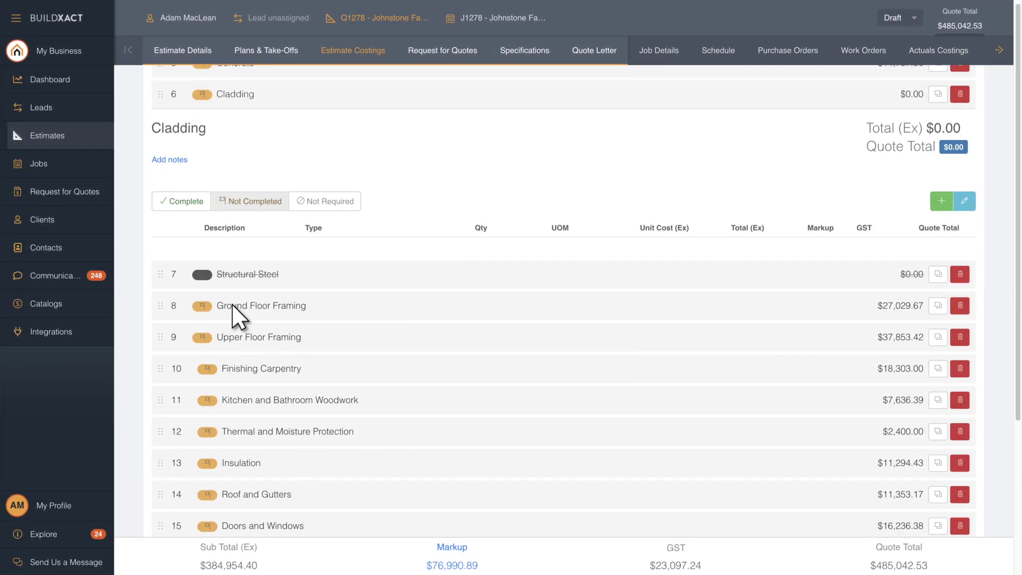
{"action": "left_click", "coordinate": [944, 202]}
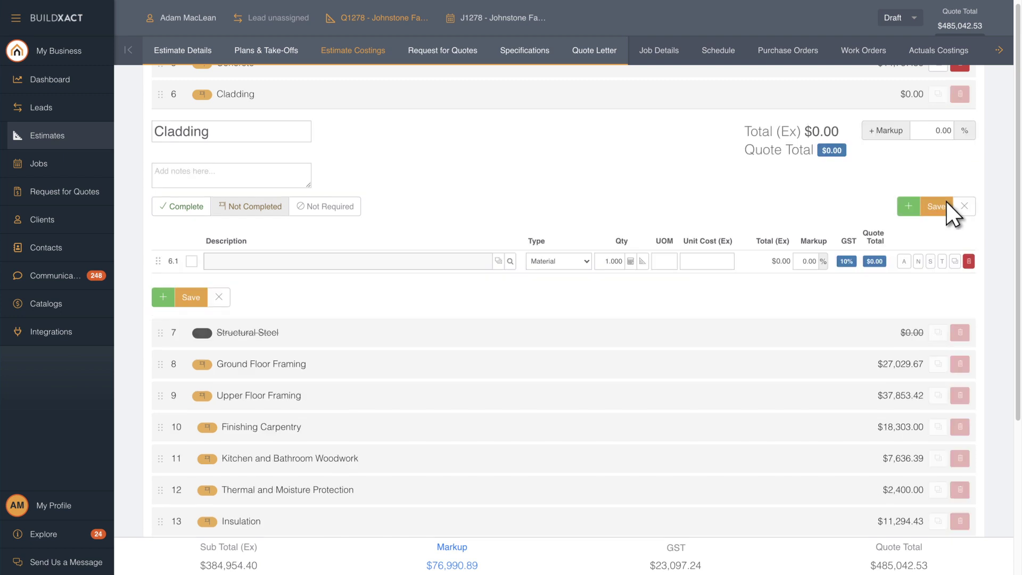
{"action": "left_click", "coordinate": [643, 261]}
Trace the lower wall's four corners on the Elevation Front/Right plan, giving 32.89 m2
{"action": "left_click_drag", "start_coordinate": [15, 172], "coordinate": [16, 135]}
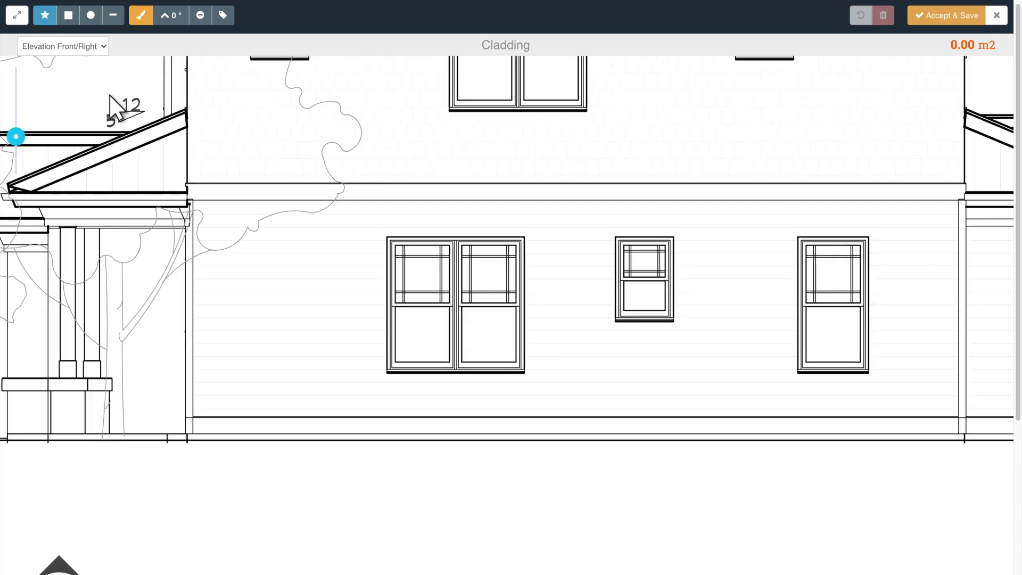
{"action": "left_click", "coordinate": [962, 201]}
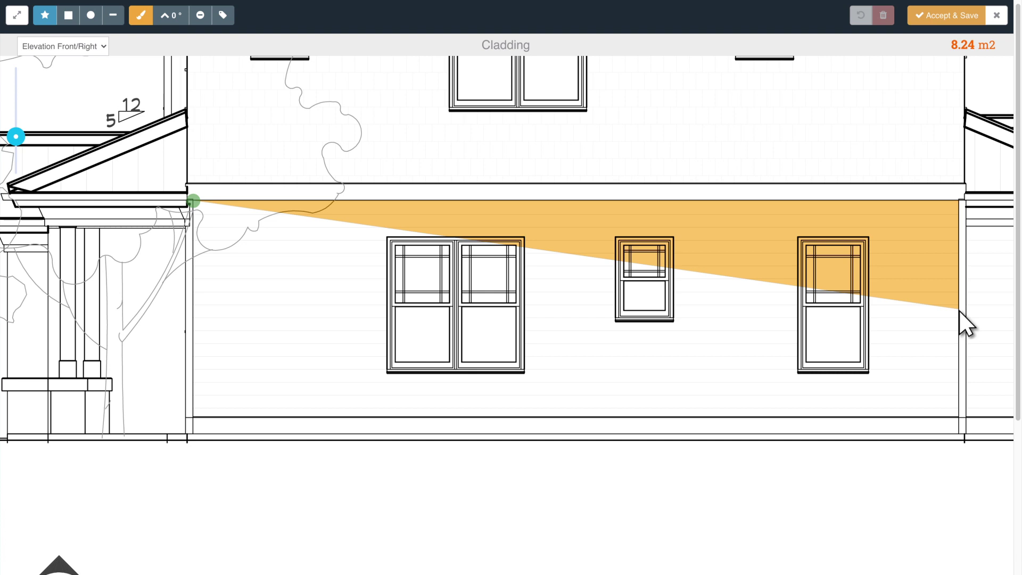
{"action": "left_click", "coordinate": [961, 417]}
{"action": "left_click", "coordinate": [192, 417]}
{"action": "left_click", "coordinate": [193, 201]}
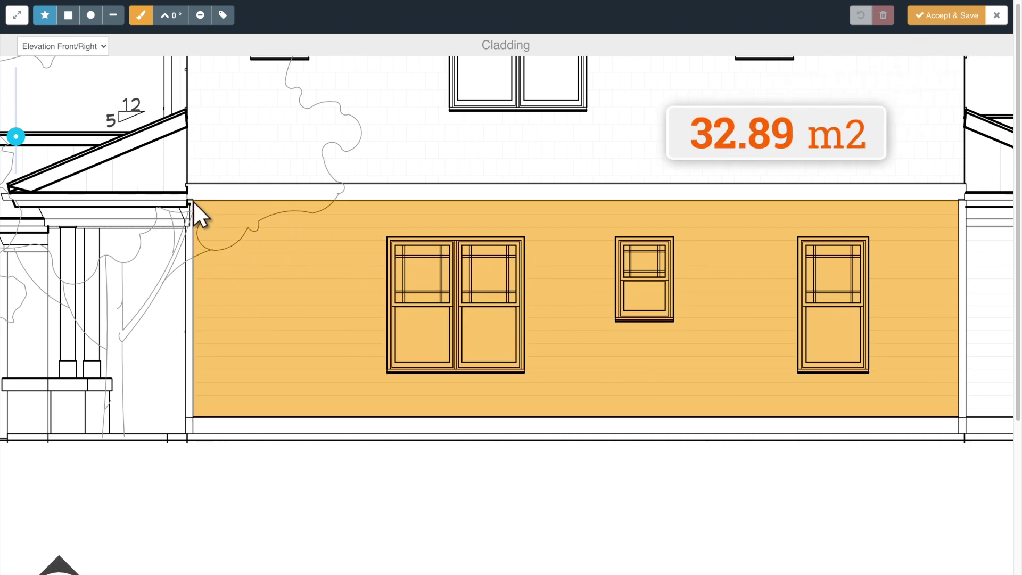
{"action": "left_click", "coordinate": [69, 15]}
{"action": "left_click", "coordinate": [201, 15]}
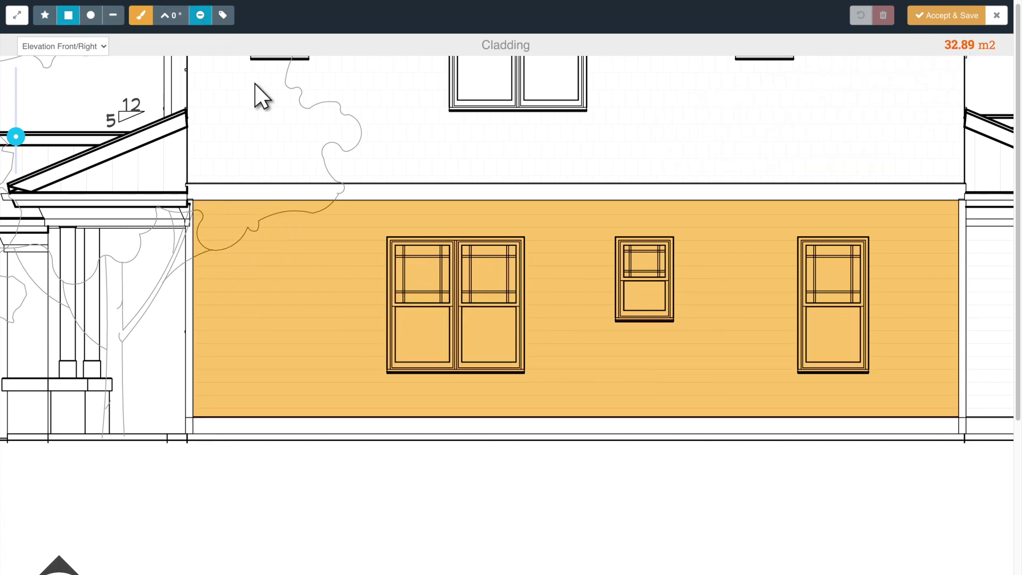
Deduct the window openings and save the 26.24 m2 take-off, totalling $1,808.00
{"action": "left_click_drag", "start_coordinate": [387, 237], "coordinate": [509, 357]}
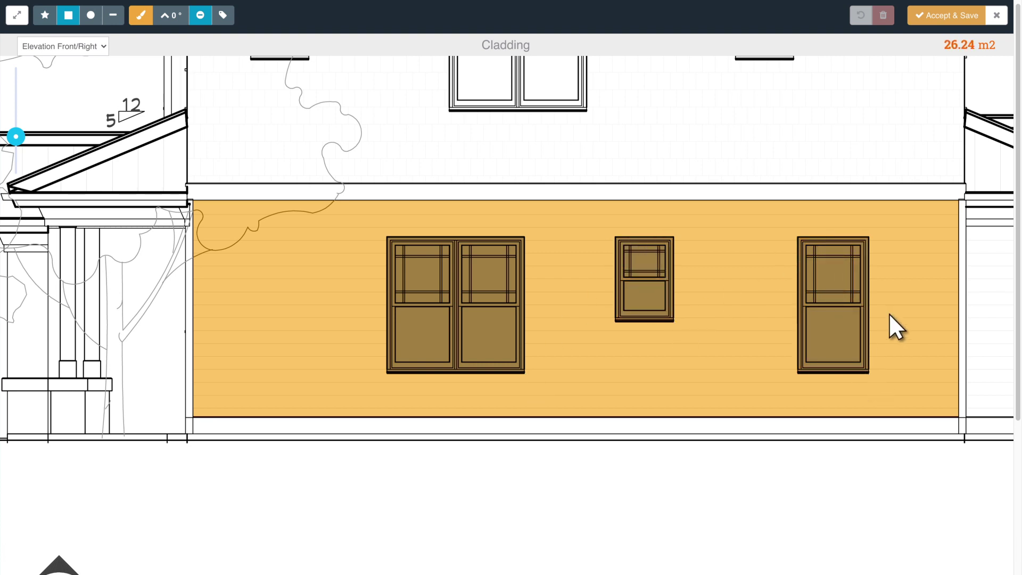
{"action": "left_click", "coordinate": [960, 13]}
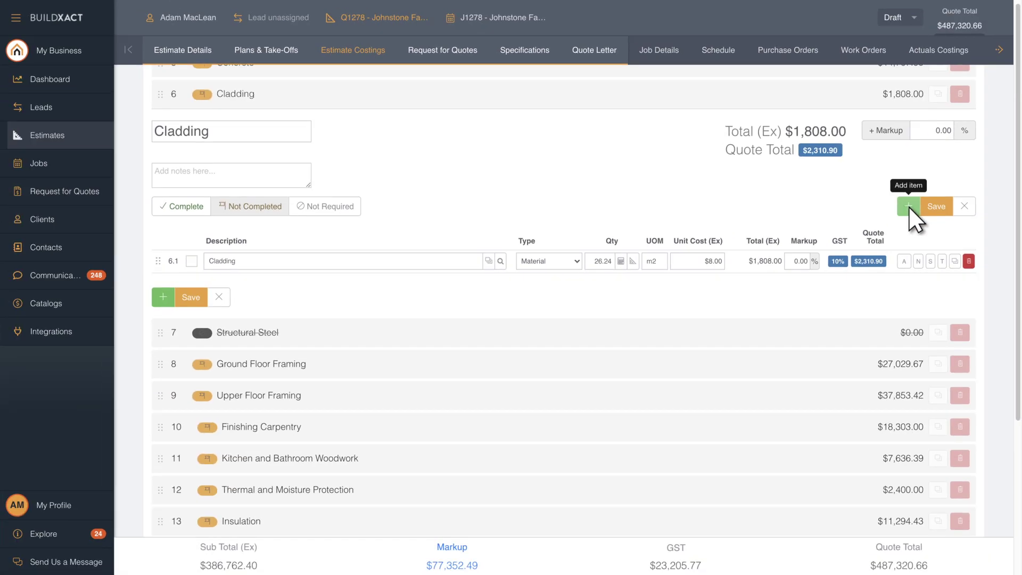
Add a second Cladding material line at $0.15, quantity 1, and open its unit list
{"action": "left_click", "coordinate": [911, 206]}
{"action": "left_click", "coordinate": [650, 284]}
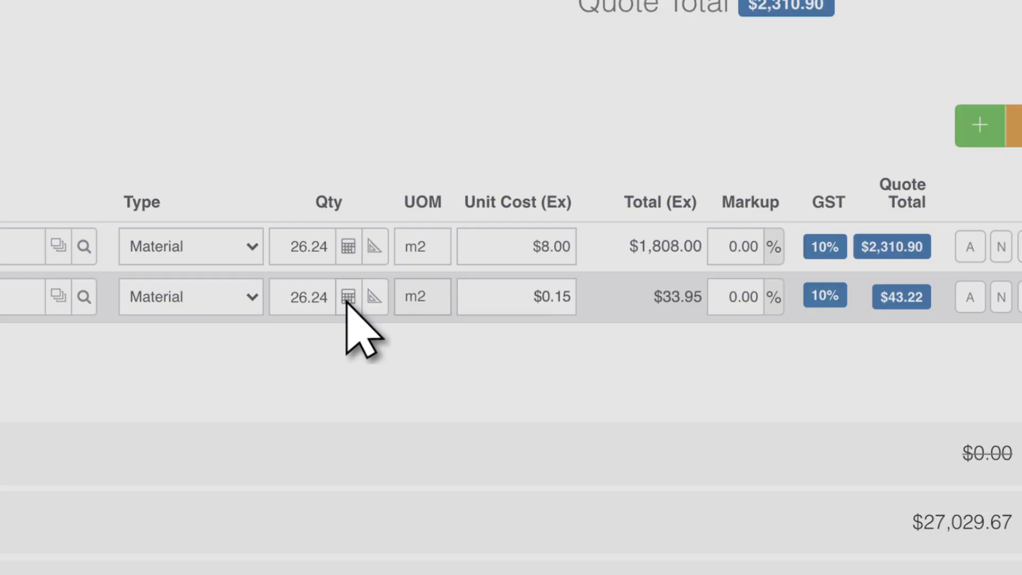
Set the second line's quantity to the Cladding measurement [M7], 26.24 m2, totalling $33.95
{"action": "left_click", "coordinate": [346, 297]}
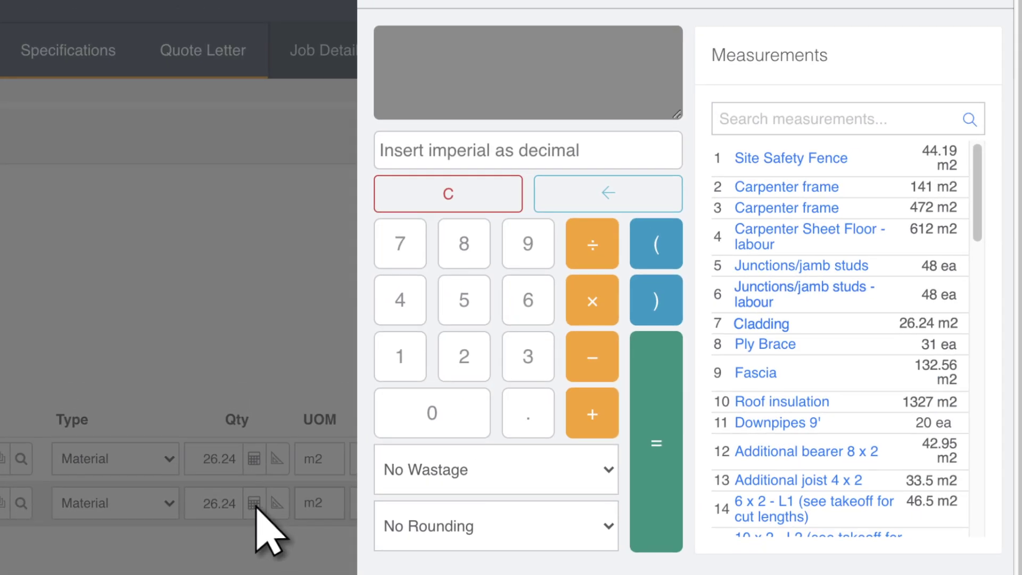
{"action": "left_click", "coordinate": [761, 323]}
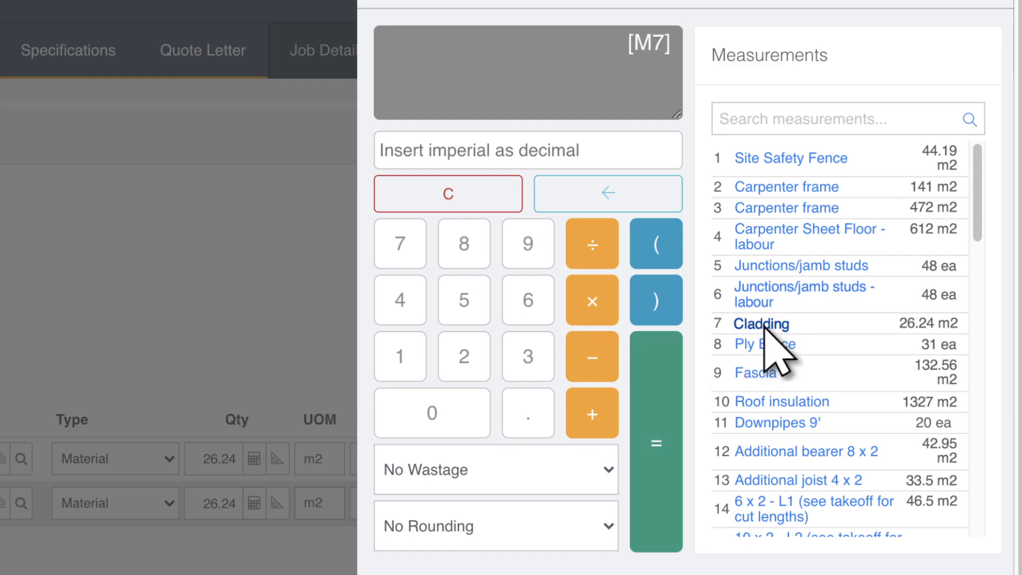
{"action": "left_click", "coordinate": [656, 447]}
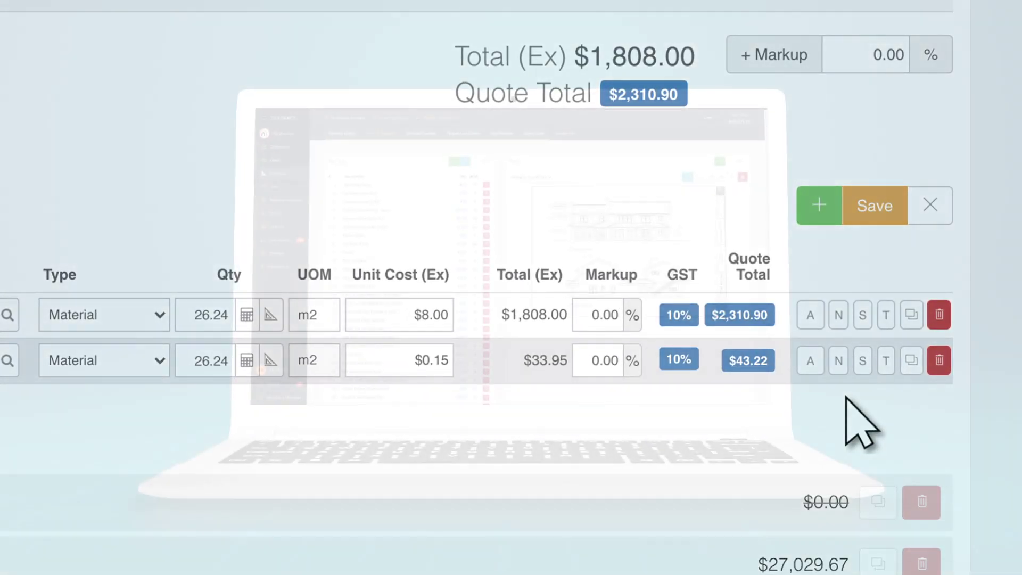